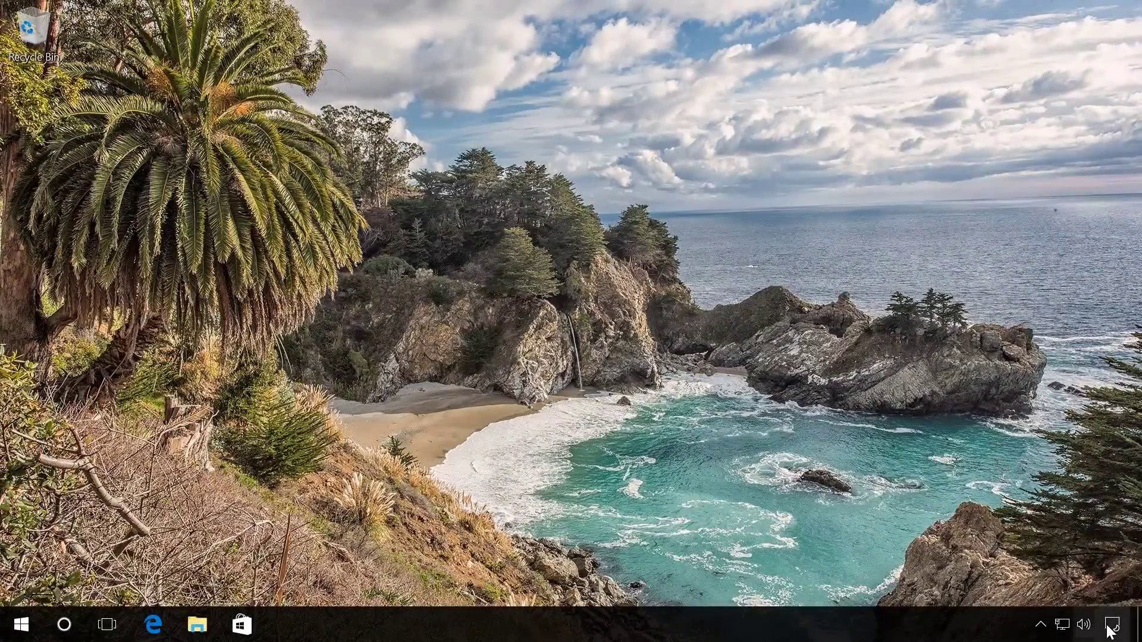
- From the Action Center, go to Settings > Accounts > Family & other people
{"action": "left_click", "coordinate": [1112, 625]}
{"action": "left_click", "coordinate": [1118, 533]}
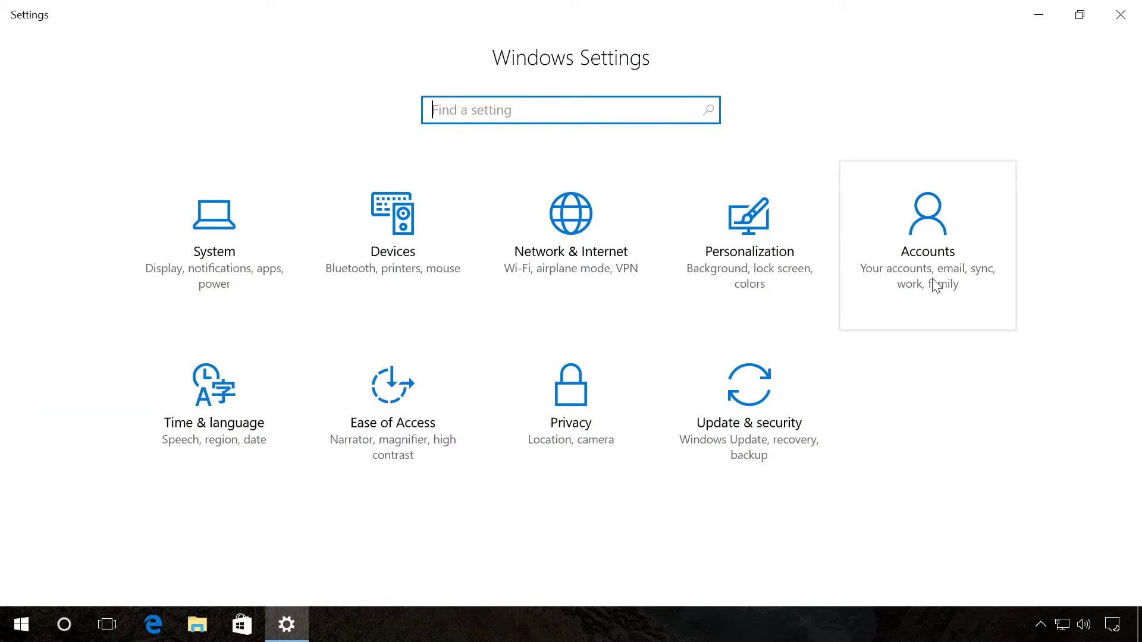
{"action": "left_click", "coordinate": [935, 285]}
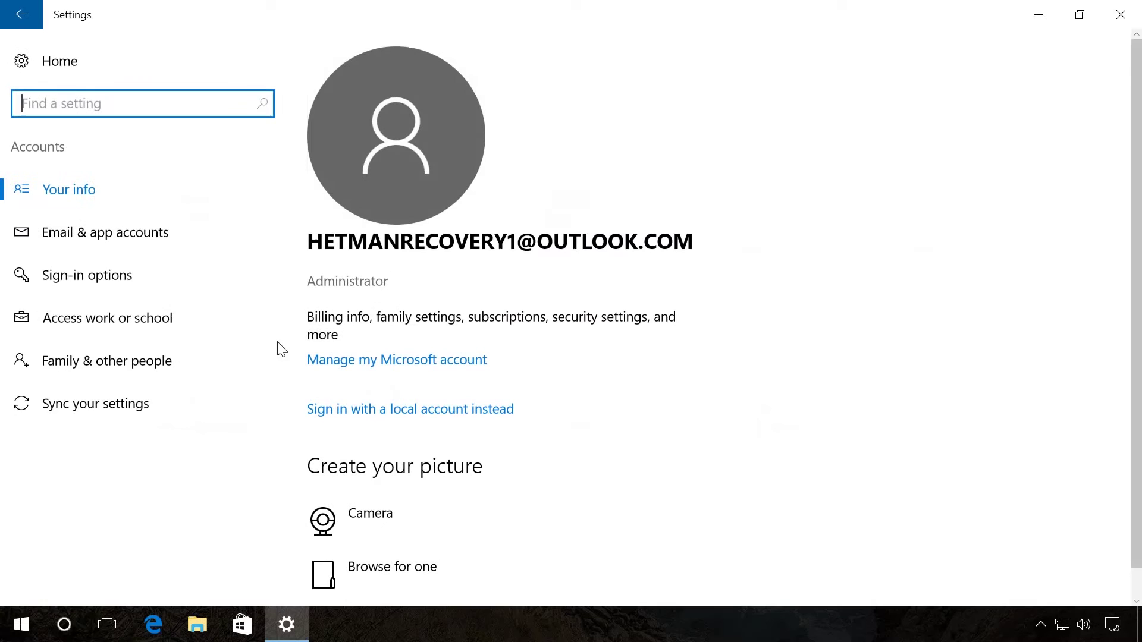
{"action": "left_click", "coordinate": [157, 363]}
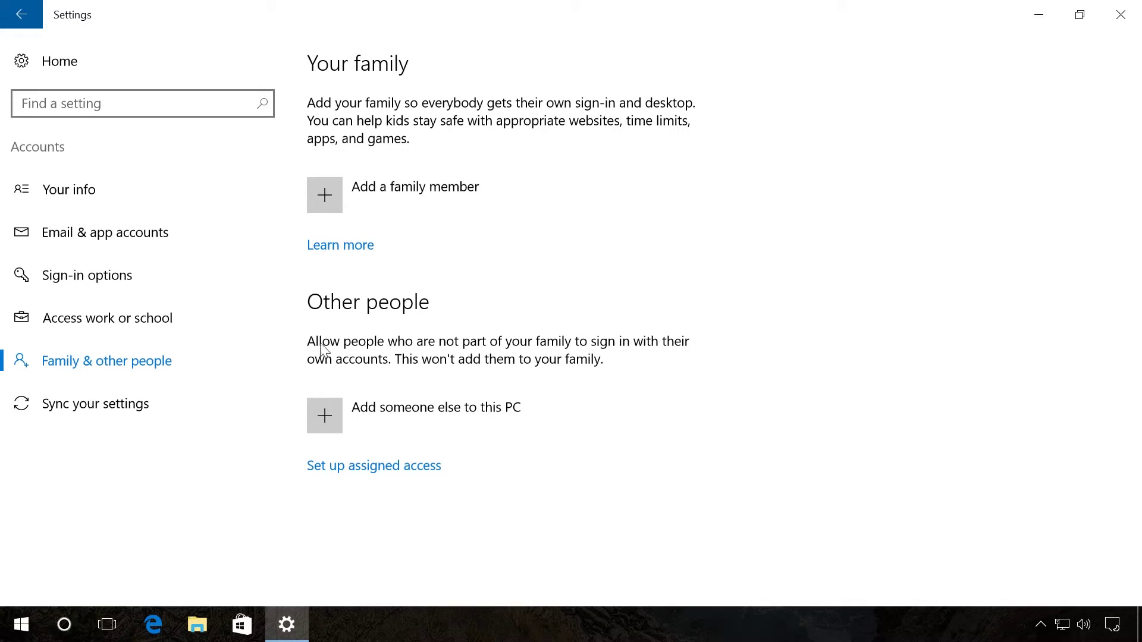
- Start adding someone else to this PC as a local user without a Microsoft account
{"action": "left_click", "coordinate": [331, 413]}
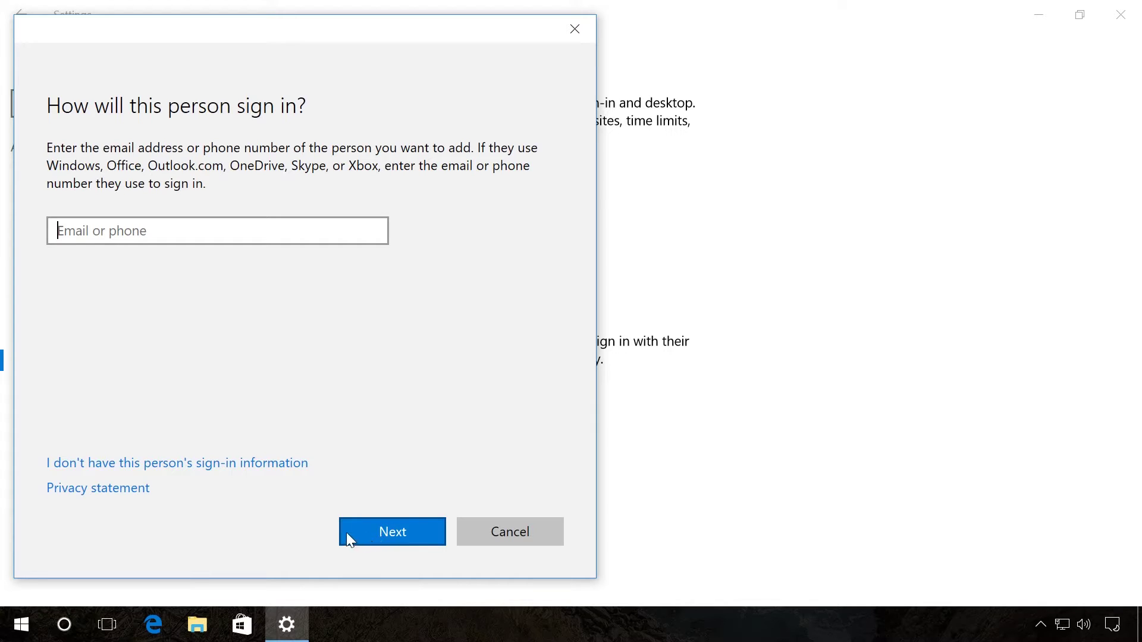
{"action": "left_click", "coordinate": [199, 470]}
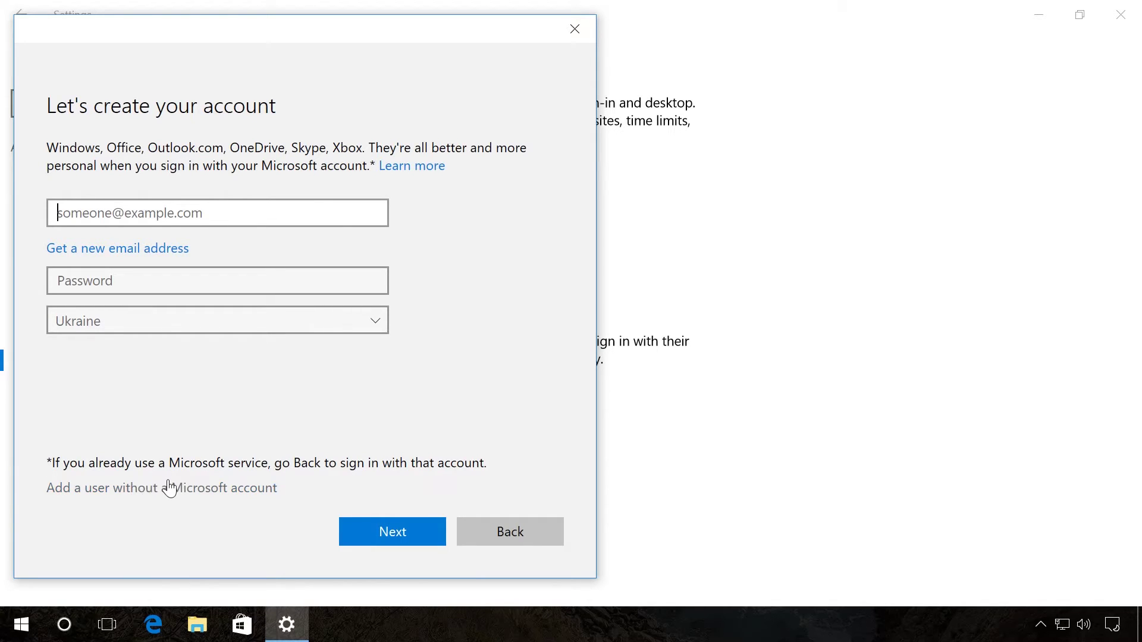
{"action": "left_click", "coordinate": [170, 487]}
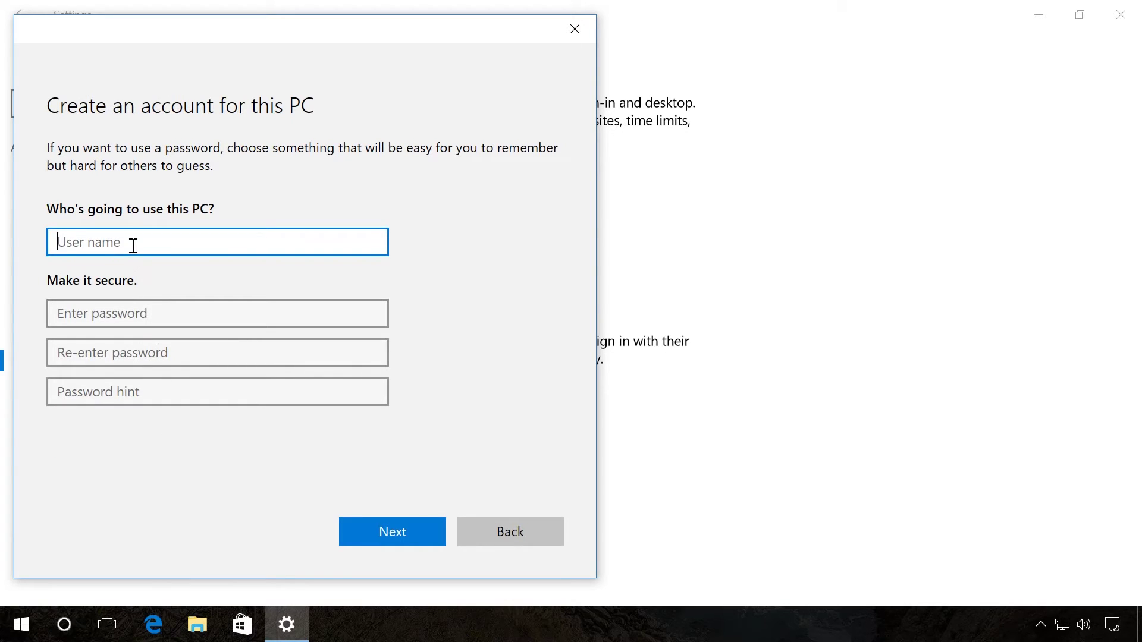
- Fill in the new account's user name, the password twice, and the hint 'password'
{"action": "type", "text": "Andrey"}
{"action": "left_click", "coordinate": [118, 311]}
{"action": "type", "text": "•••••••••••"}
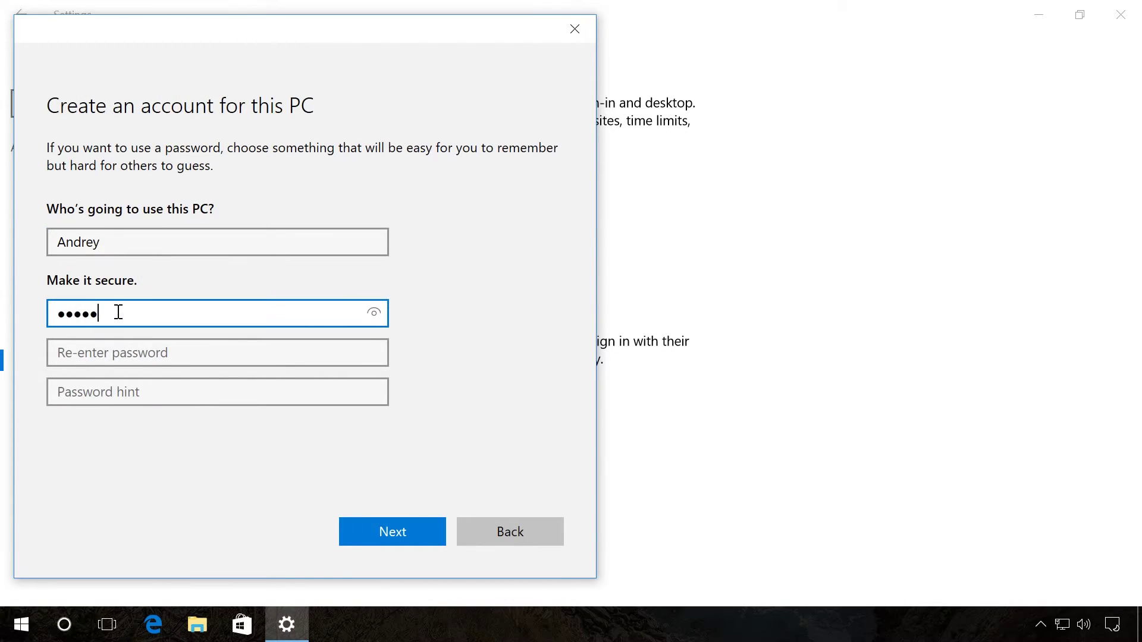
{"action": "type", "text": "••••"}
{"action": "key", "text": "Tab"}
{"action": "type", "text": "•••••••••••••••"}
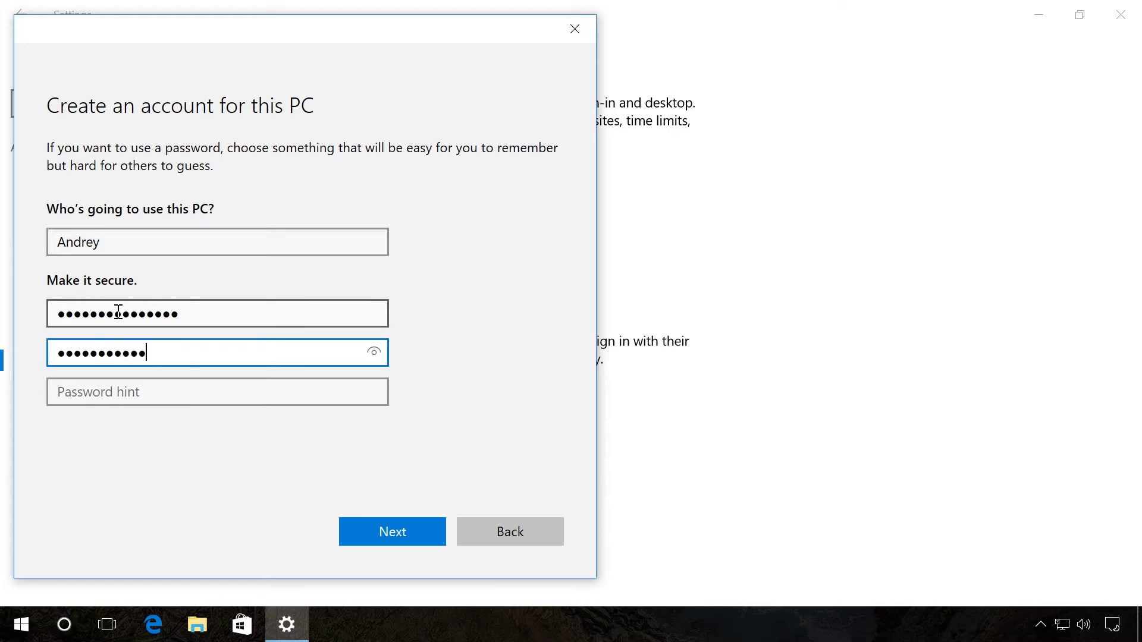
{"action": "key", "text": "Tab"}
{"action": "type", "text": "password"}
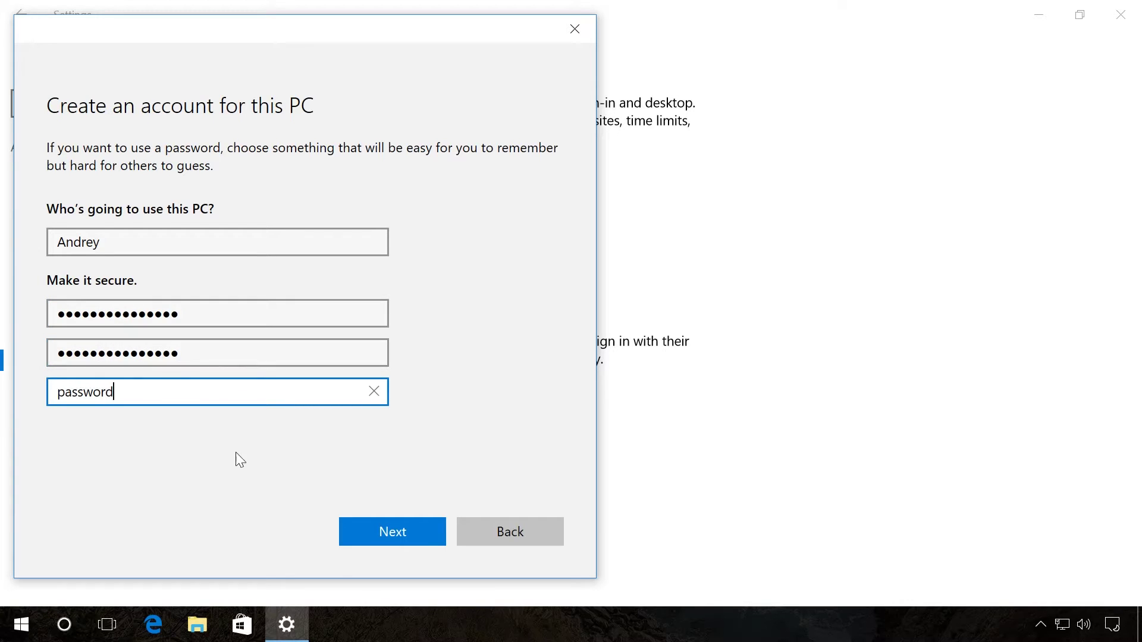
- Create the local account and change its account type to Administrator
{"action": "left_click", "coordinate": [355, 536]}
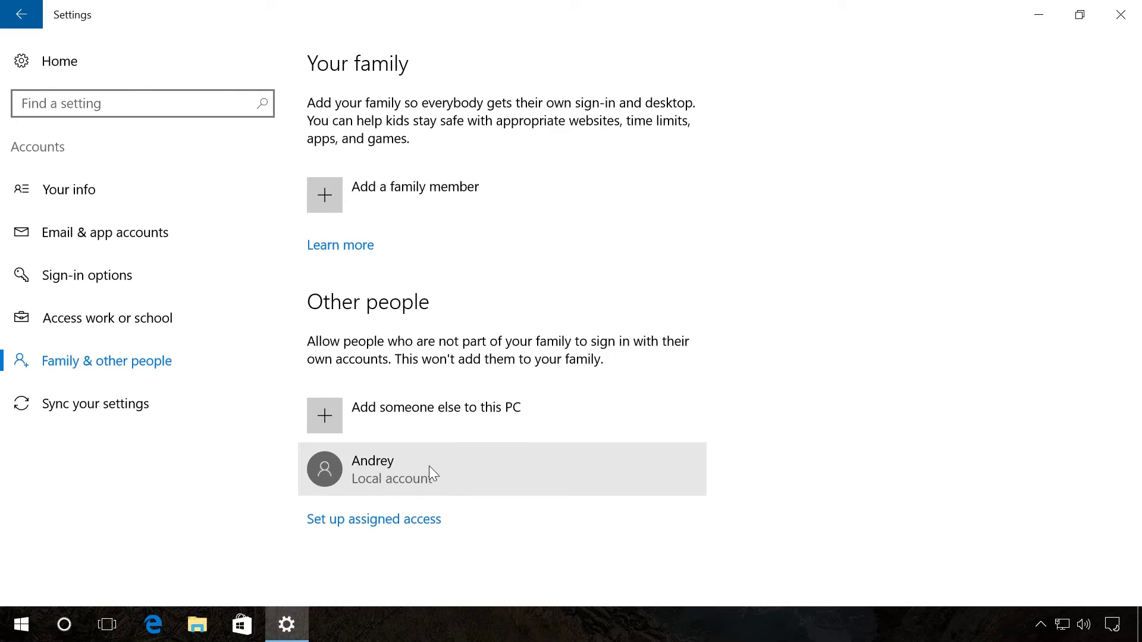
{"action": "left_click", "coordinate": [429, 466]}
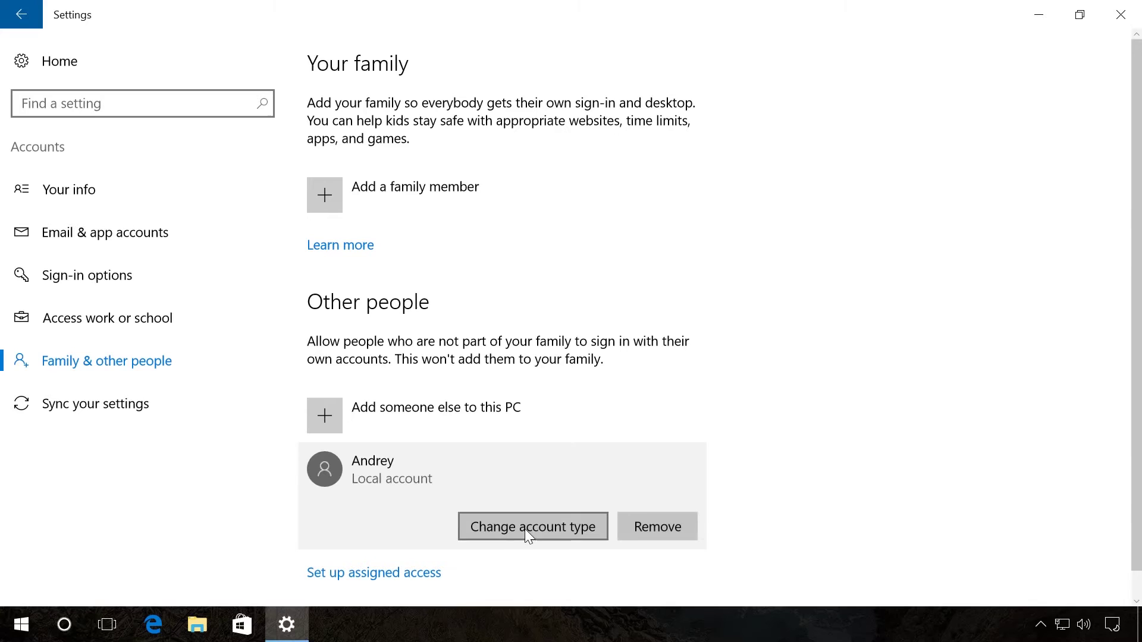
{"action": "left_click", "coordinate": [516, 522]}
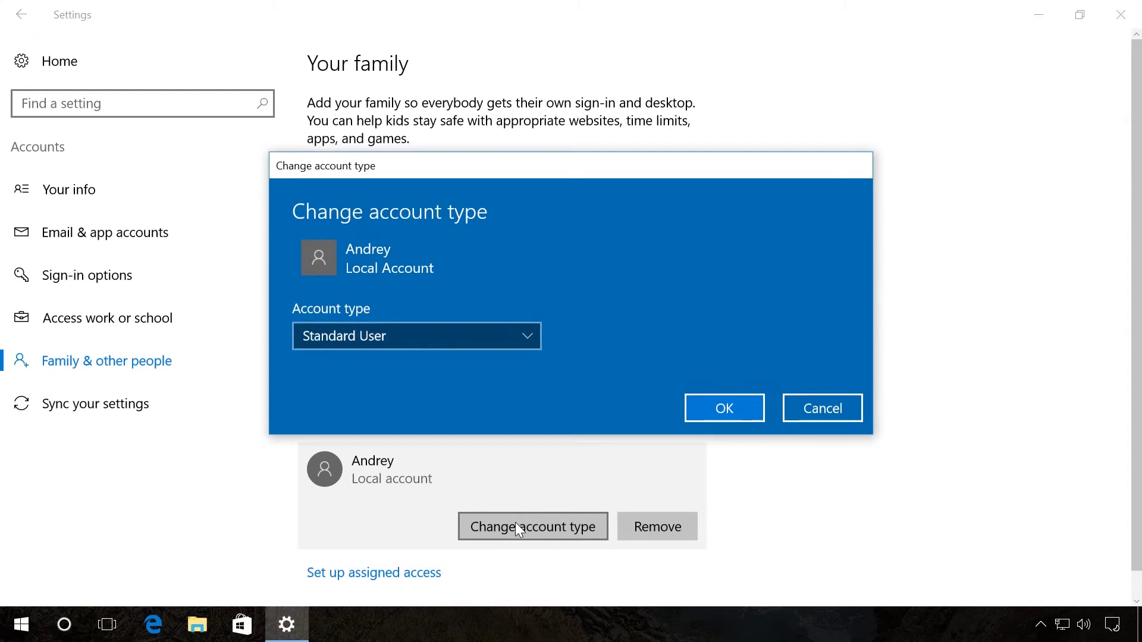
{"action": "left_click", "coordinate": [416, 340]}
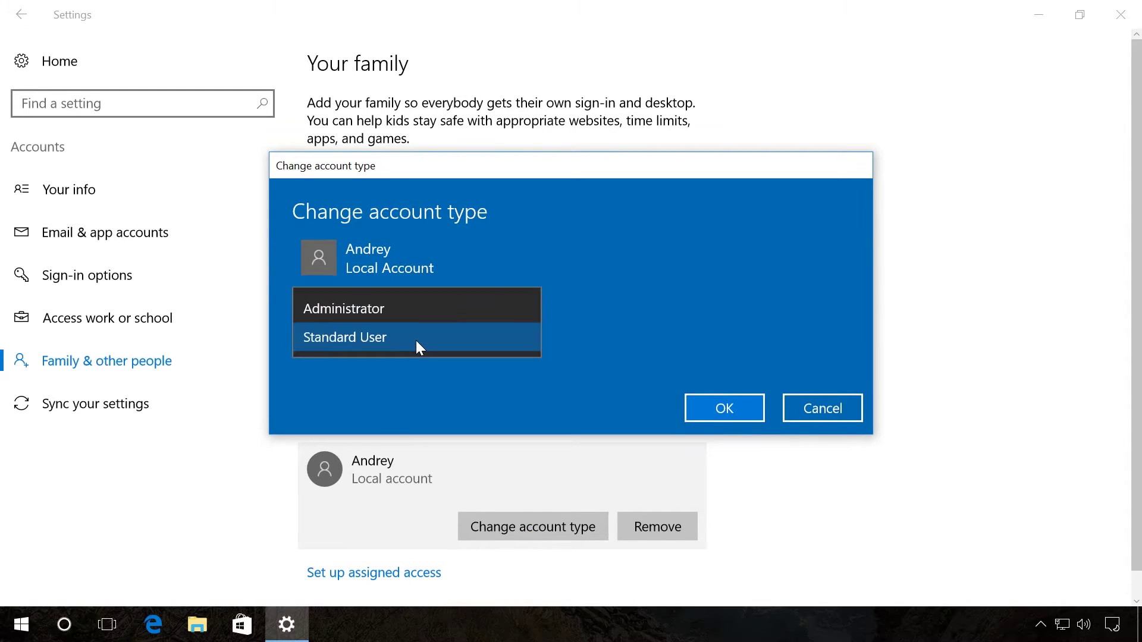
{"action": "left_click", "coordinate": [405, 308]}
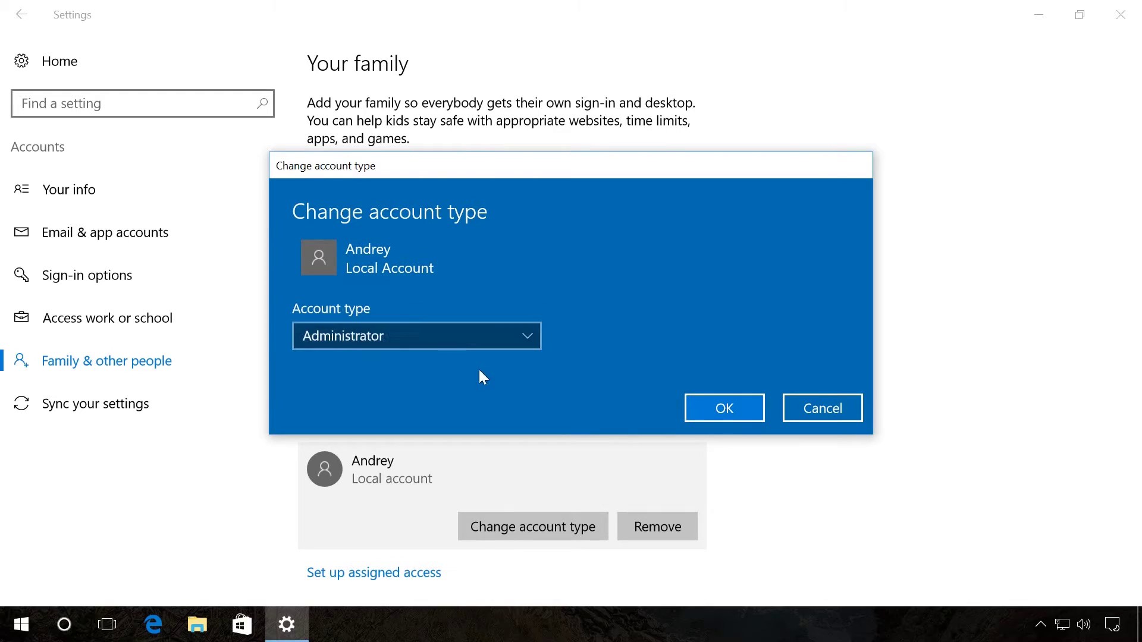
{"action": "left_click", "coordinate": [718, 413]}
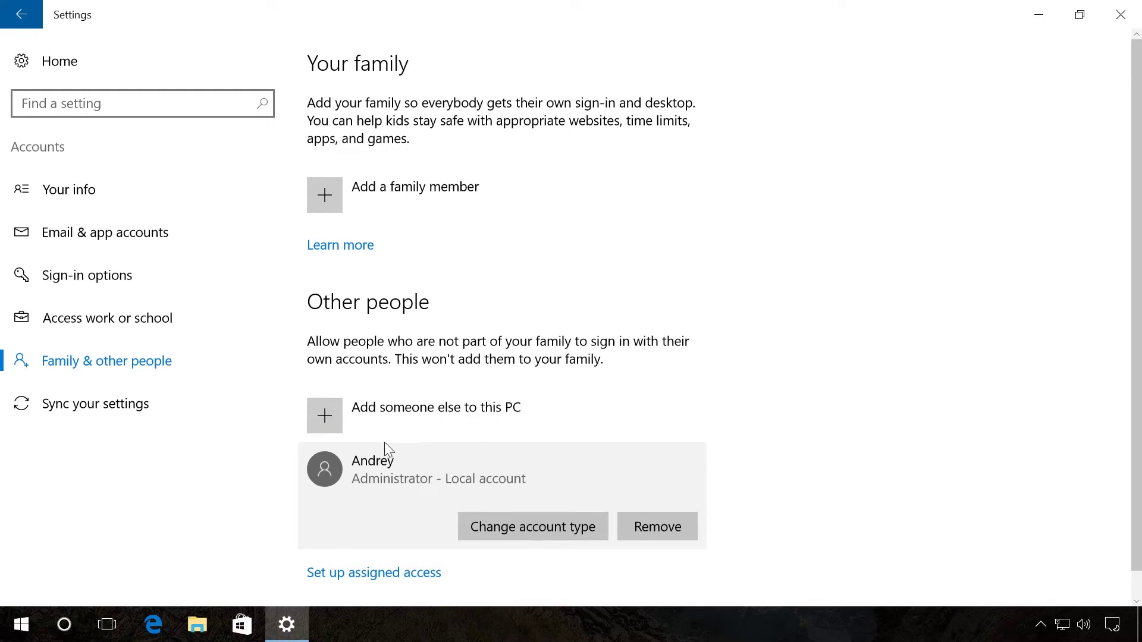
- Check the current user's account options in the Start menu, then return to Settings
{"action": "left_click", "coordinate": [29, 618]}
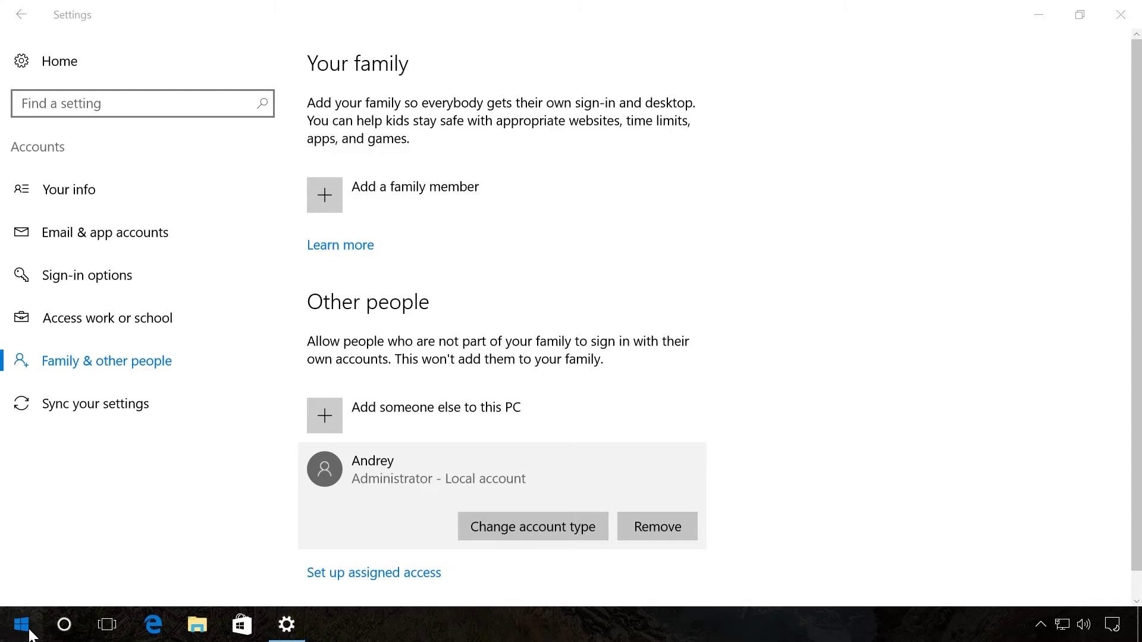
{"action": "left_click", "coordinate": [28, 503]}
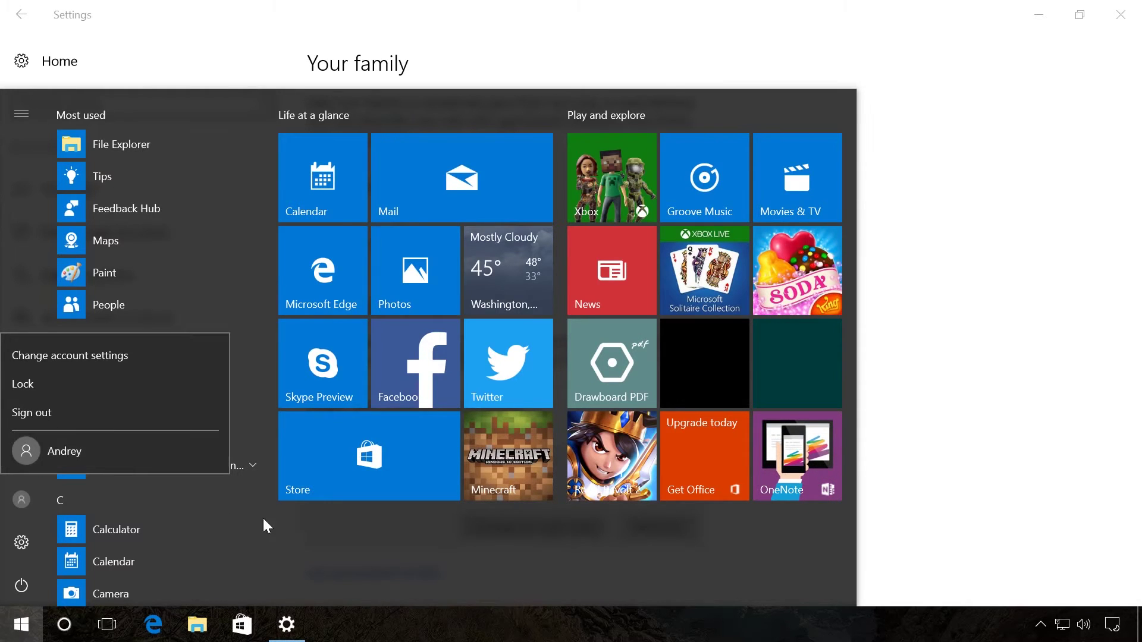
{"action": "left_click", "coordinate": [916, 439]}
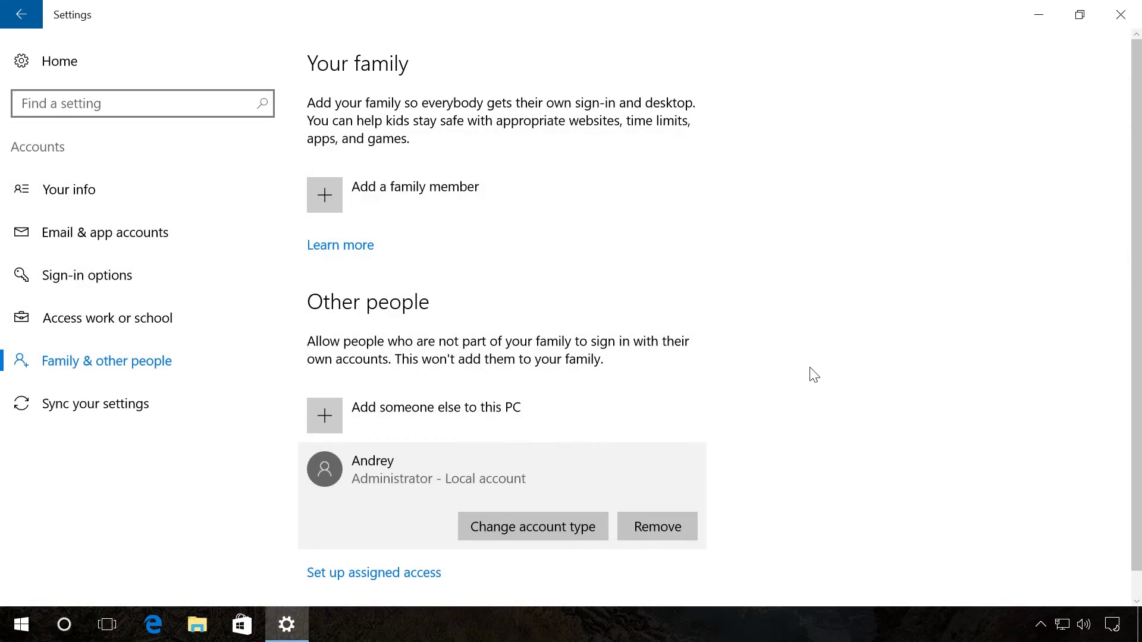
- Add a child family member by pasting the child's e-mail address, then confirm the invitation
{"action": "left_click", "coordinate": [381, 197]}
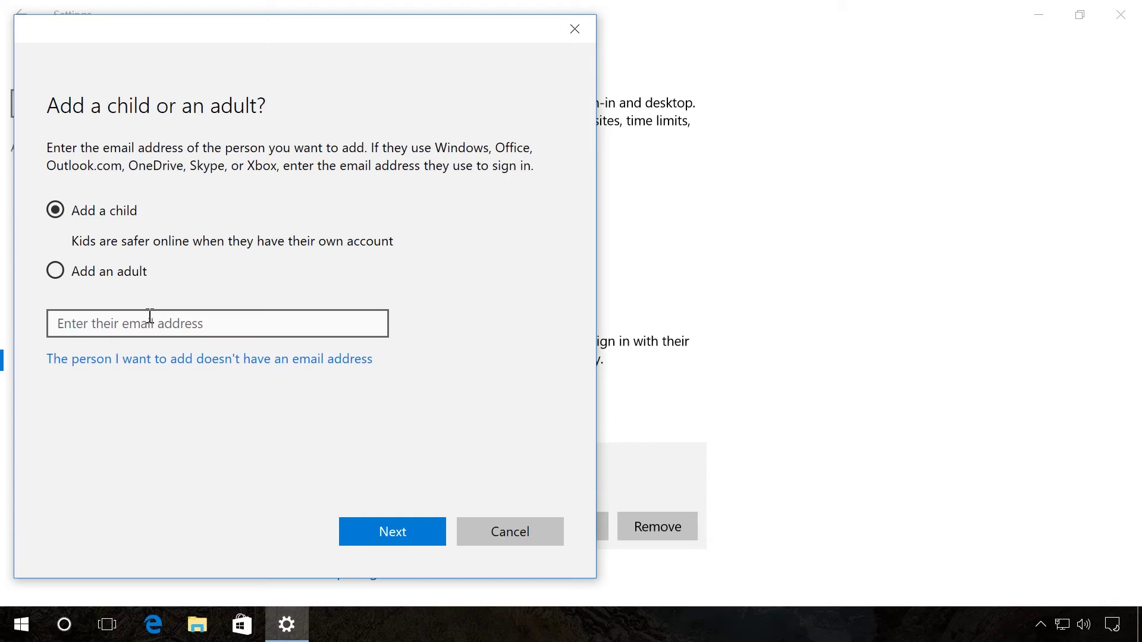
{"action": "left_click", "coordinate": [150, 316]}
{"action": "key", "text": "ctrl+v"}
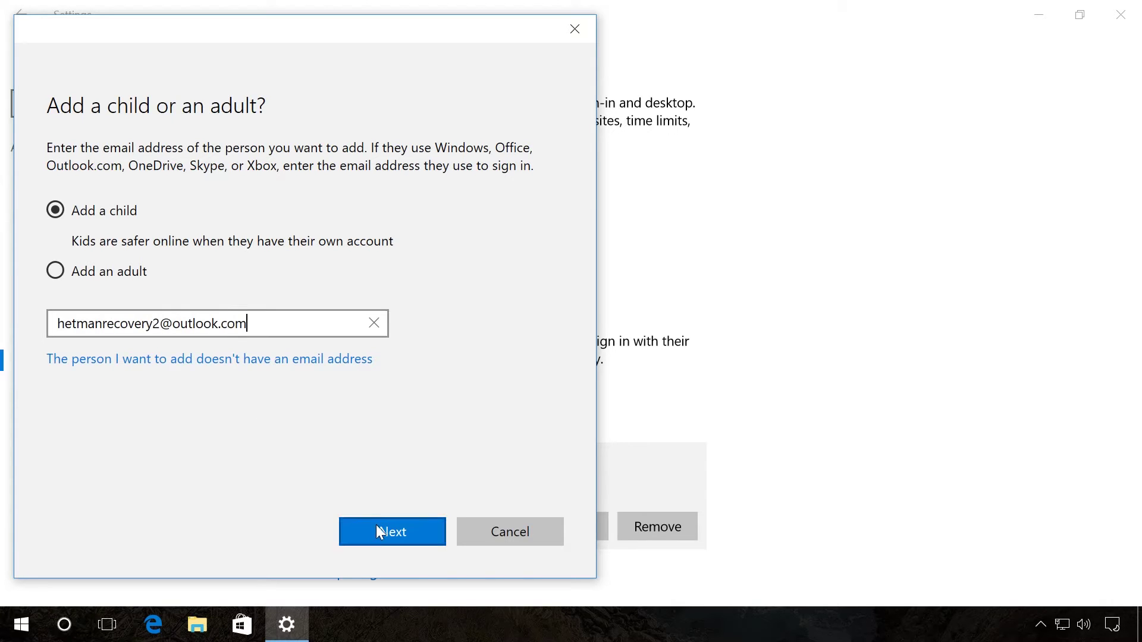
{"action": "left_click", "coordinate": [376, 525]}
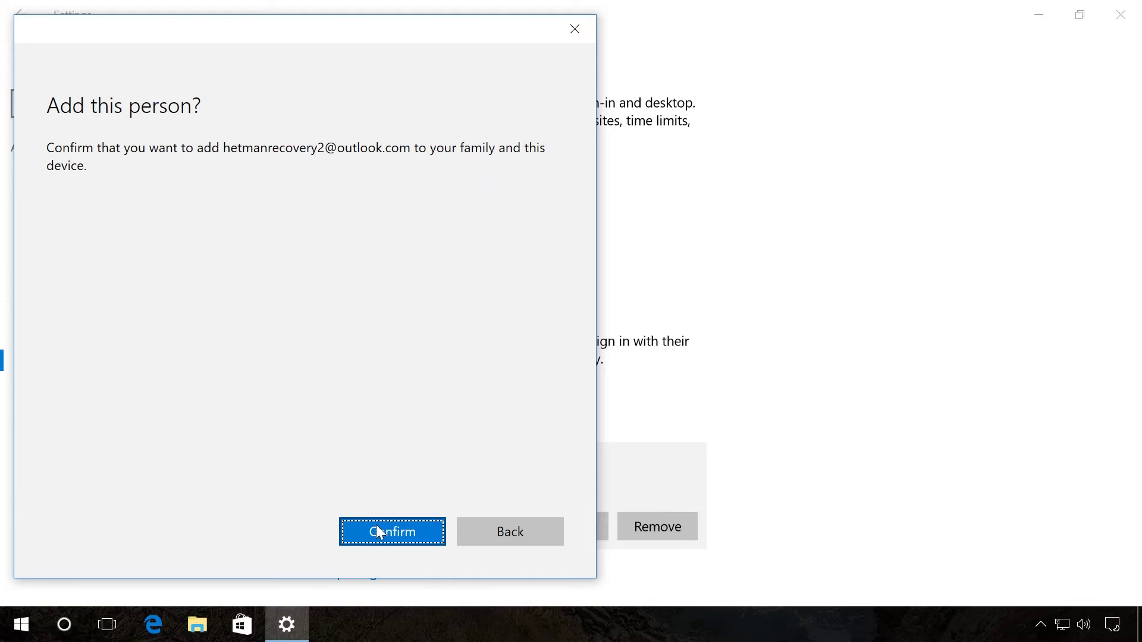
{"action": "left_click", "coordinate": [377, 526]}
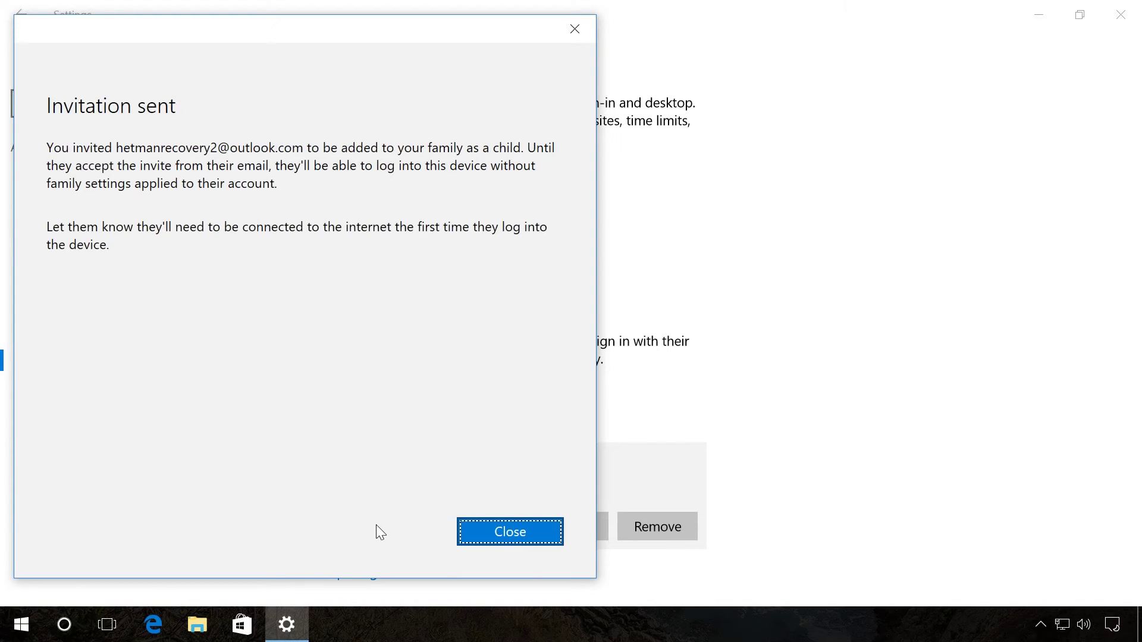
{"action": "left_click", "coordinate": [478, 537]}
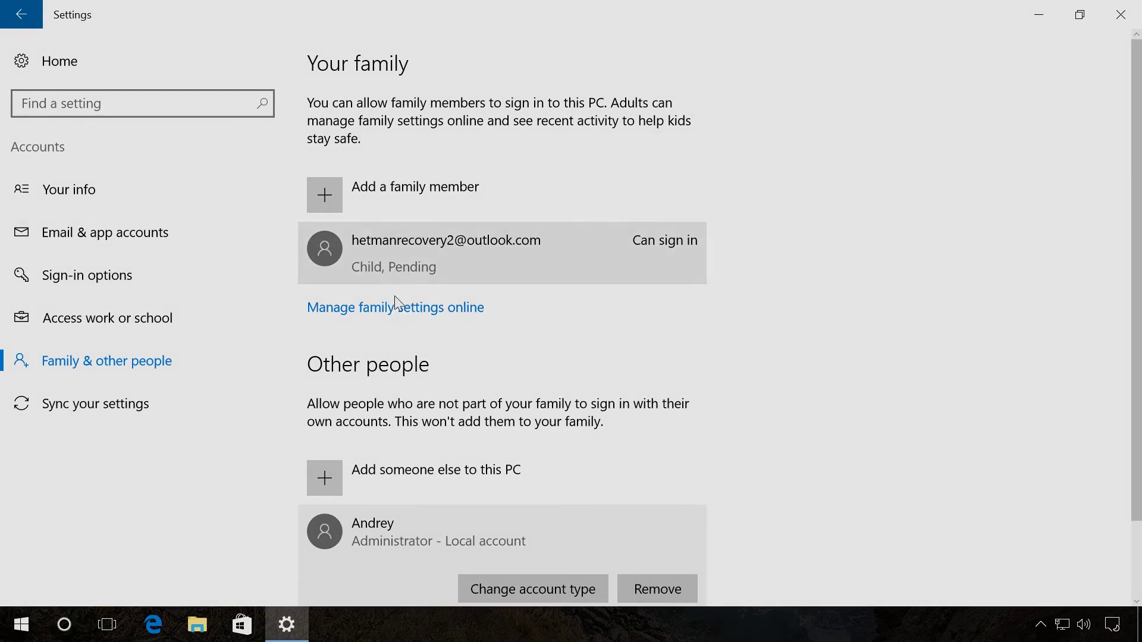
- Open Manage family settings online to reach the Microsoft account Family page
{"action": "left_click", "coordinate": [396, 309]}
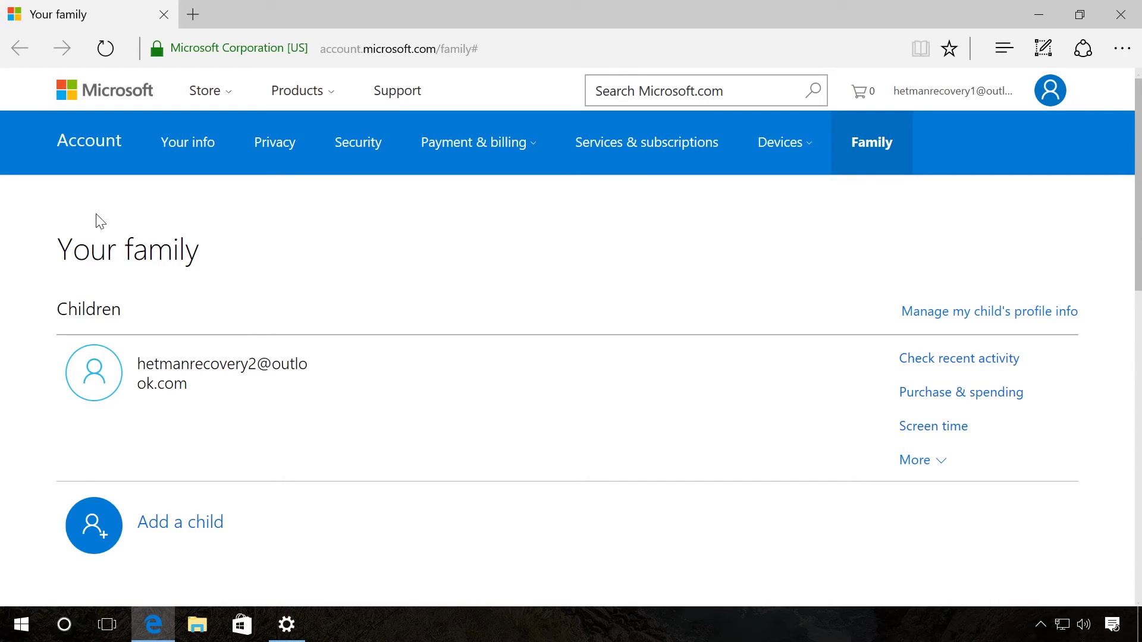
- Turn on Activity reporting in the child's recent activity settings
{"action": "left_click", "coordinate": [944, 362]}
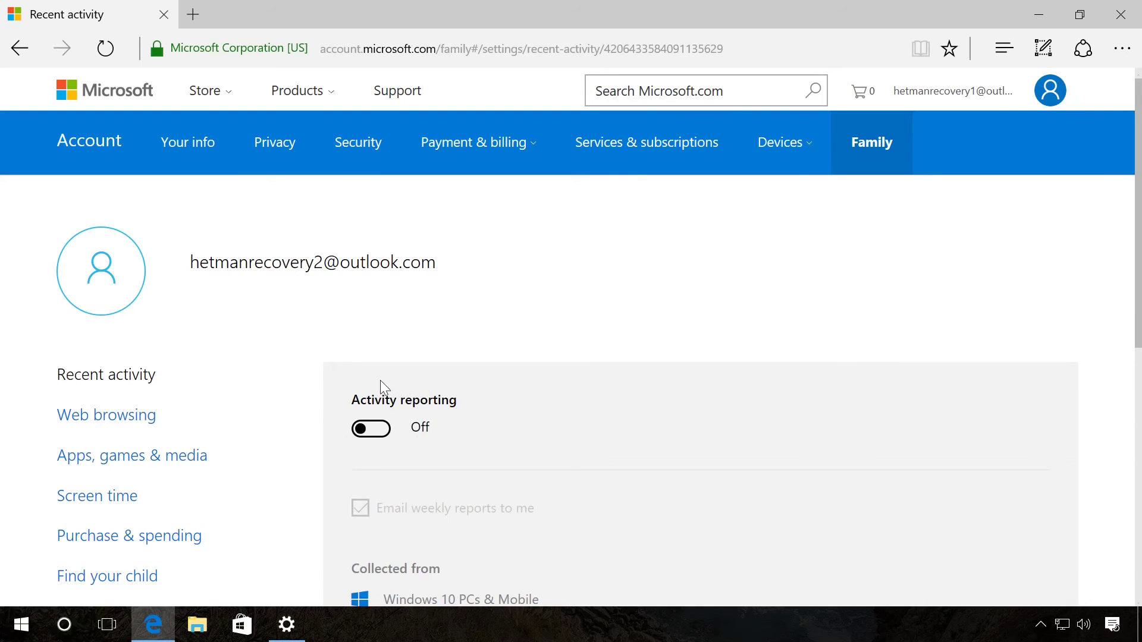
{"action": "left_click", "coordinate": [377, 433]}
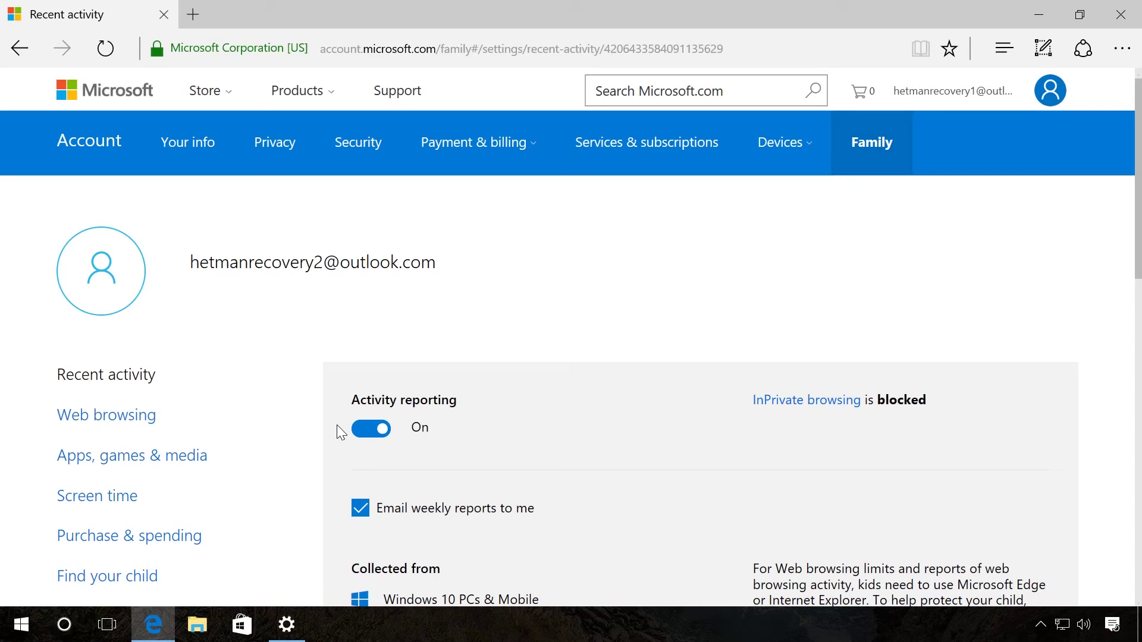
- Turn on Block inappropriate websites and allow only websites on the allowed list for the child
{"action": "left_click", "coordinate": [128, 425]}
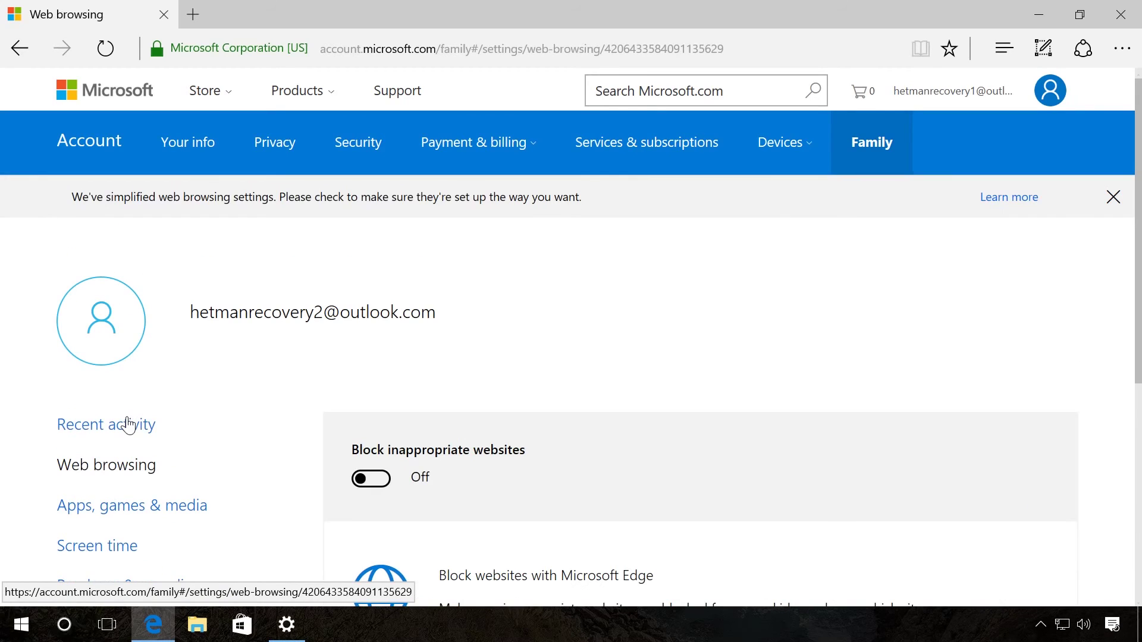
{"action": "left_click", "coordinate": [371, 480]}
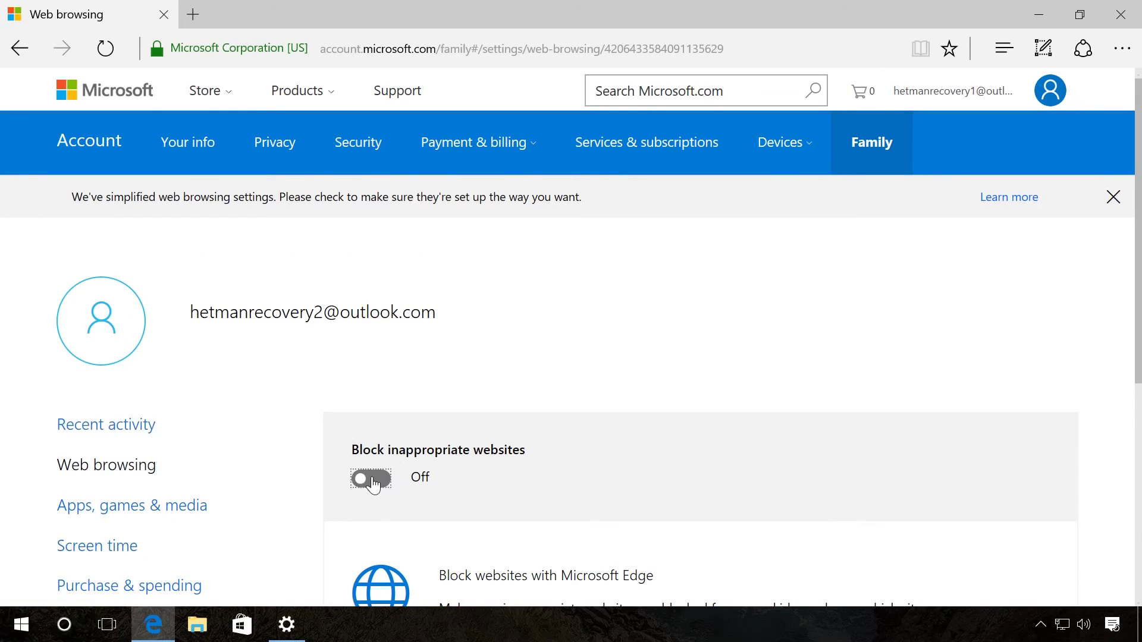
{"action": "left_click_drag", "start_coordinate": [1135, 266], "coordinate": [1134, 487]}
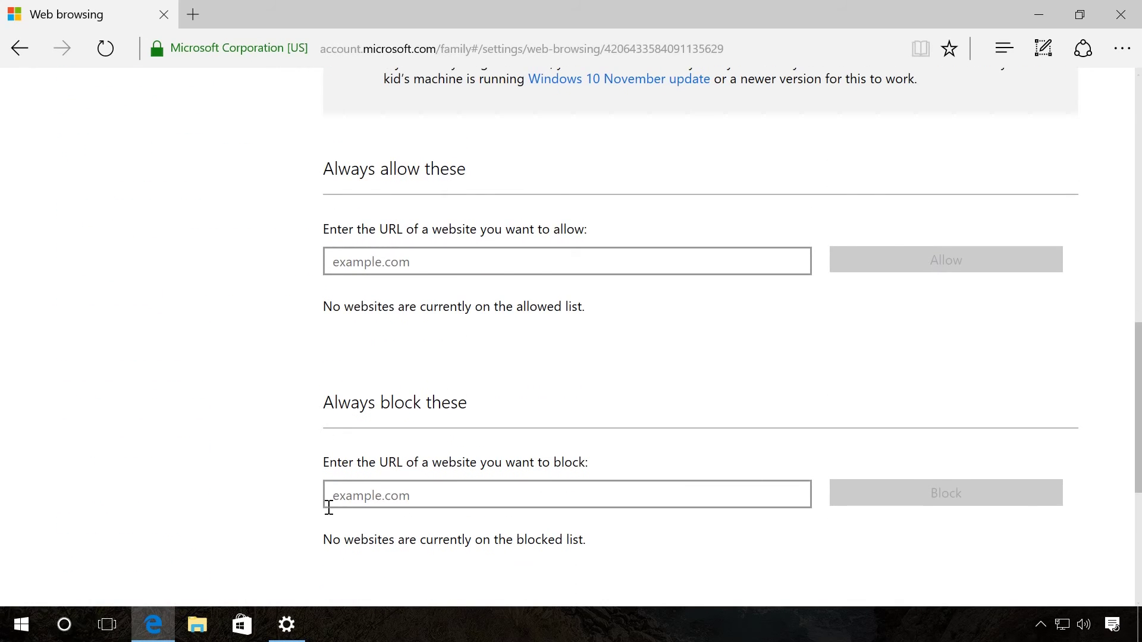
{"action": "scroll", "coordinate": [634, 344], "scroll_direction": "up", "scroll_amount": 3}
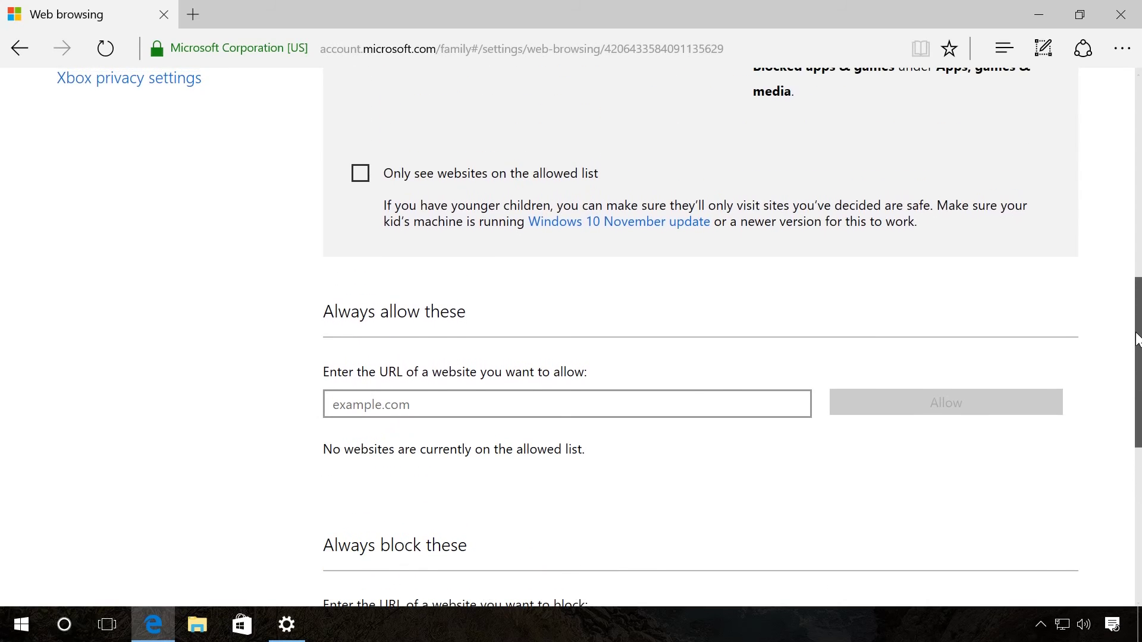
{"action": "left_click", "coordinate": [361, 173]}
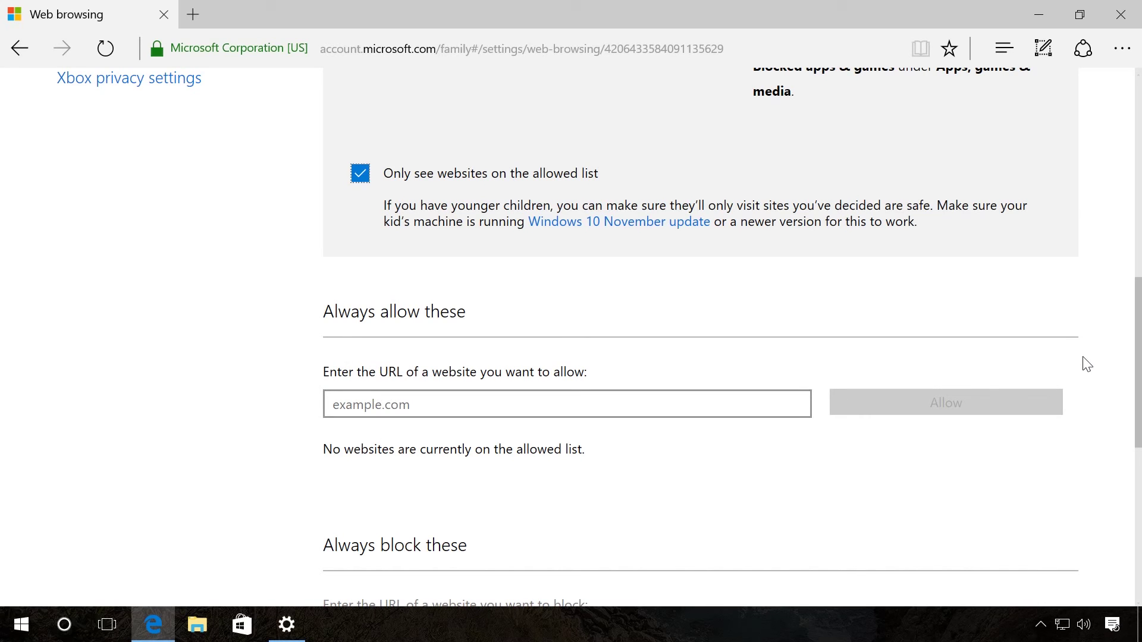
{"action": "left_click_drag", "start_coordinate": [1140, 354], "coordinate": [1140, 194]}
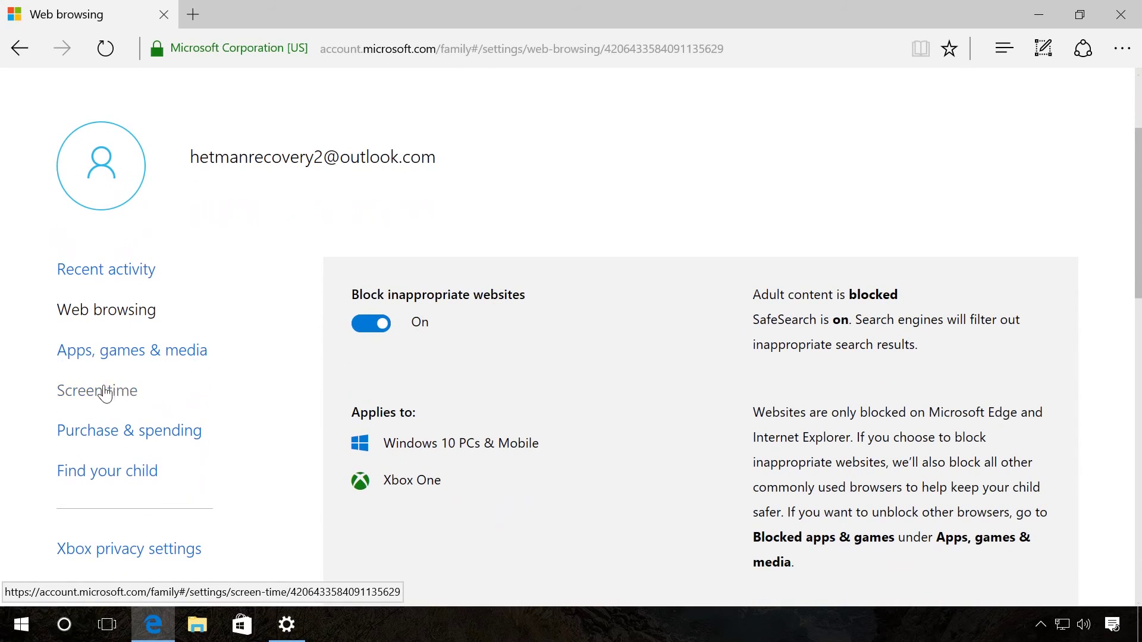
- Switch on Set limits for when my child can use devices on the Screen time page
{"action": "left_click", "coordinate": [108, 391]}
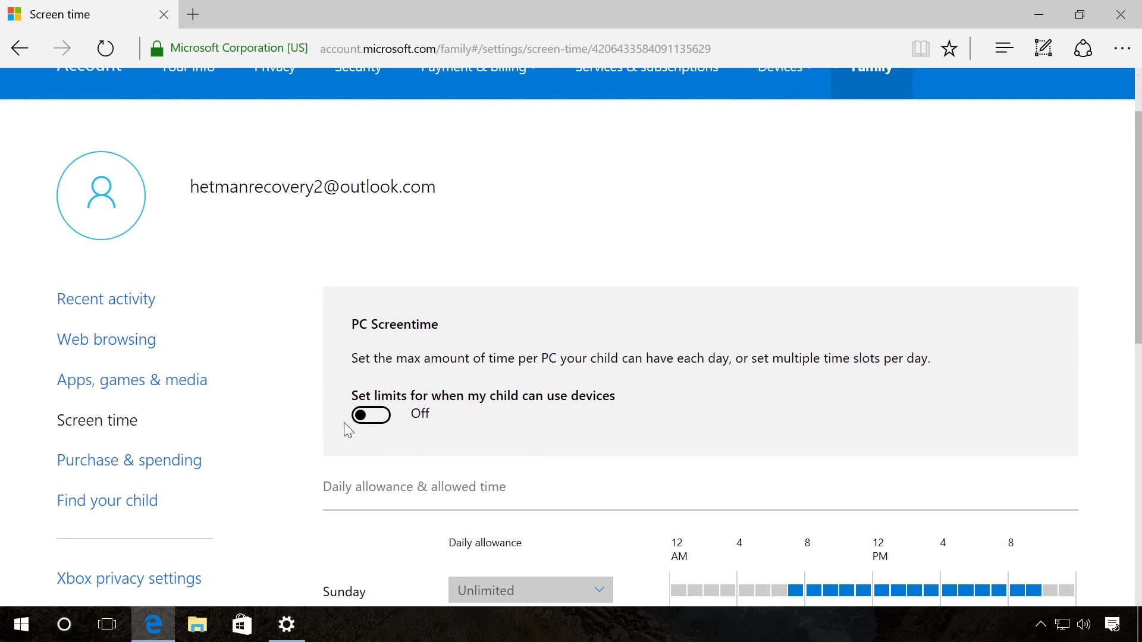
{"action": "left_click", "coordinate": [383, 427]}
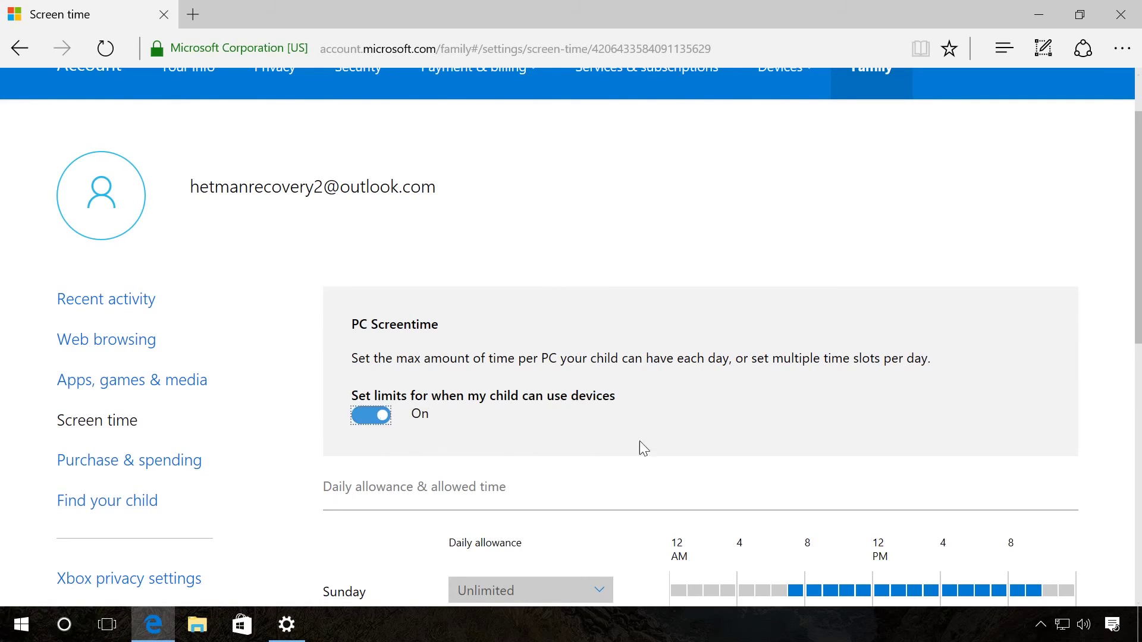